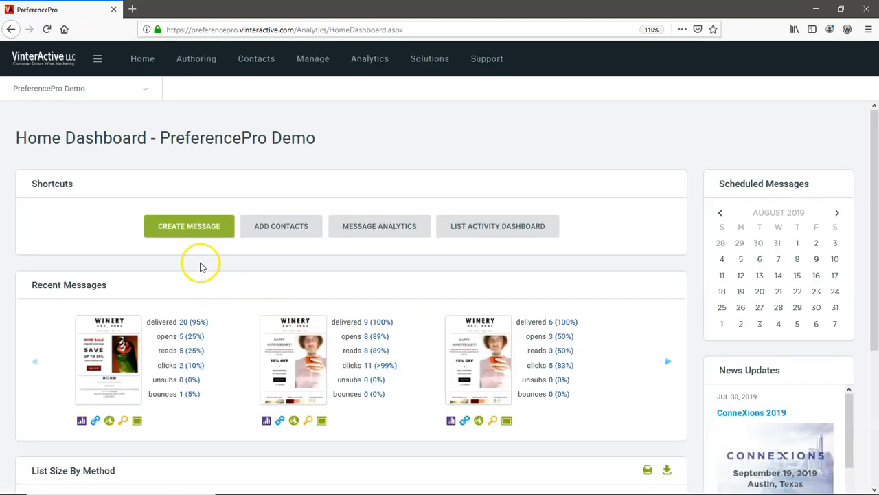
Step: Start a new message from the dashboard Shortcuts and select the From Name text
{"action": "left_click", "coordinate": [199, 230]}
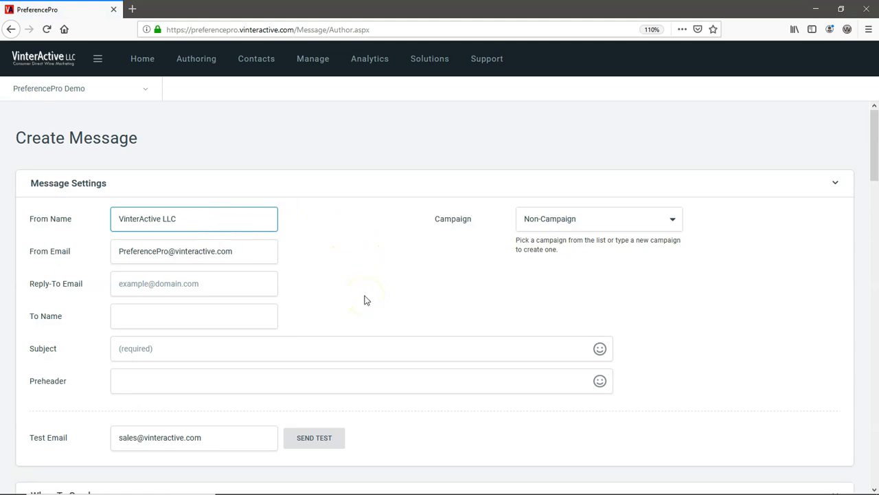
{"action": "left_click_drag", "start_coordinate": [190, 218], "coordinate": [133, 220]}
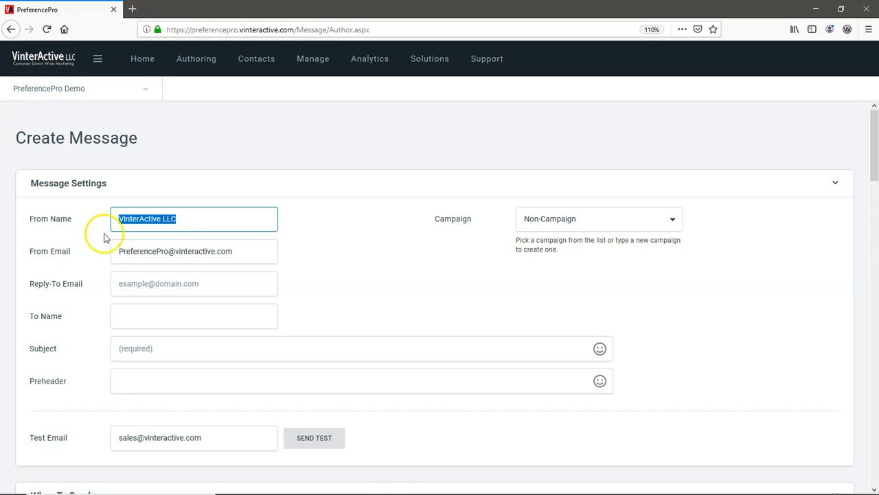
Step: Assign the message to Test Campaigns, enter the reply-to address and subject 'Life's too short to drink bad wine!'
{"action": "left_click", "coordinate": [673, 222]}
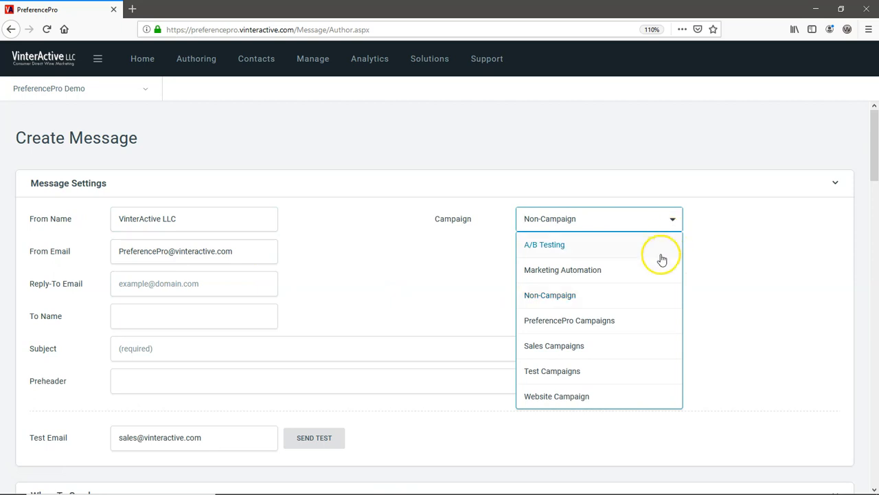
{"action": "left_click", "coordinate": [574, 371]}
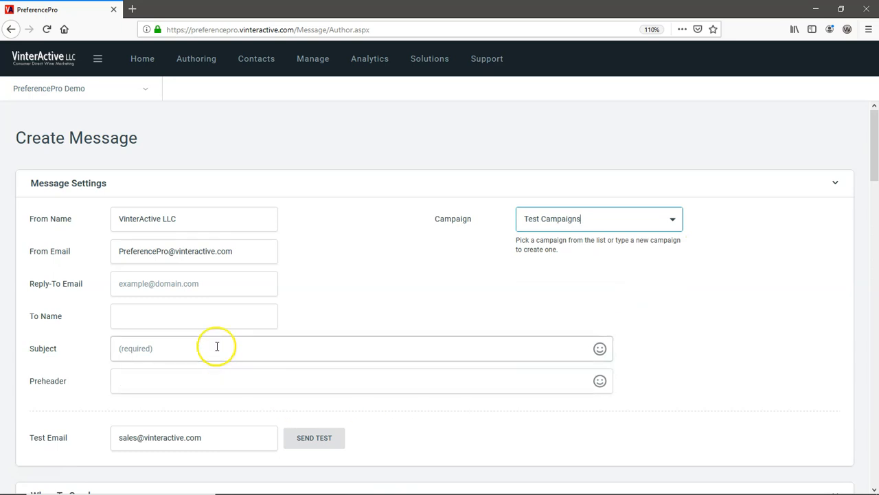
{"action": "left_click", "coordinate": [207, 284]}
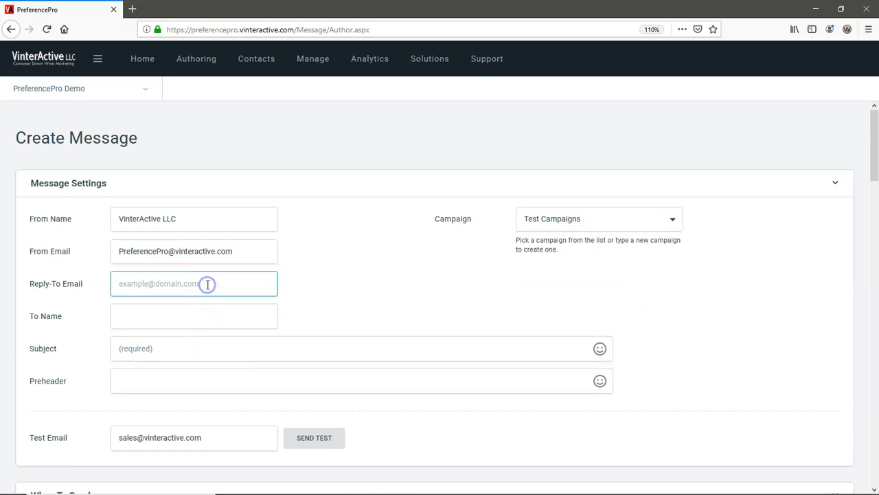
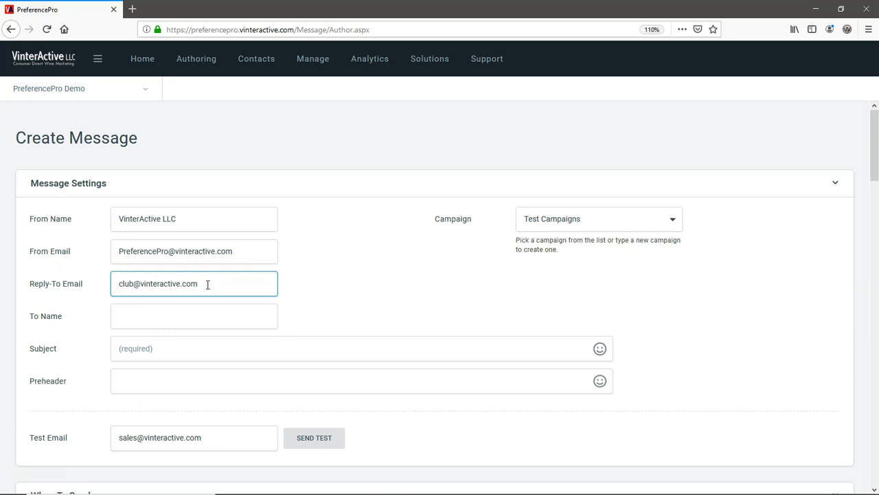
{"action": "left_click", "coordinate": [184, 350]}
{"action": "type", "text": "Life's too short to drink bad wine!"}
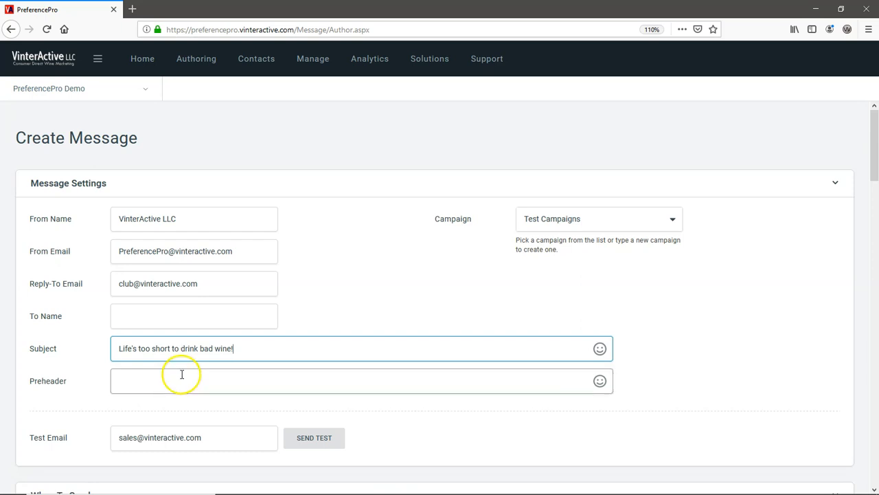
Step: Add the preheader 'Thanks for visiting 😎' and select the test e-mail address
{"action": "left_click", "coordinate": [181, 379]}
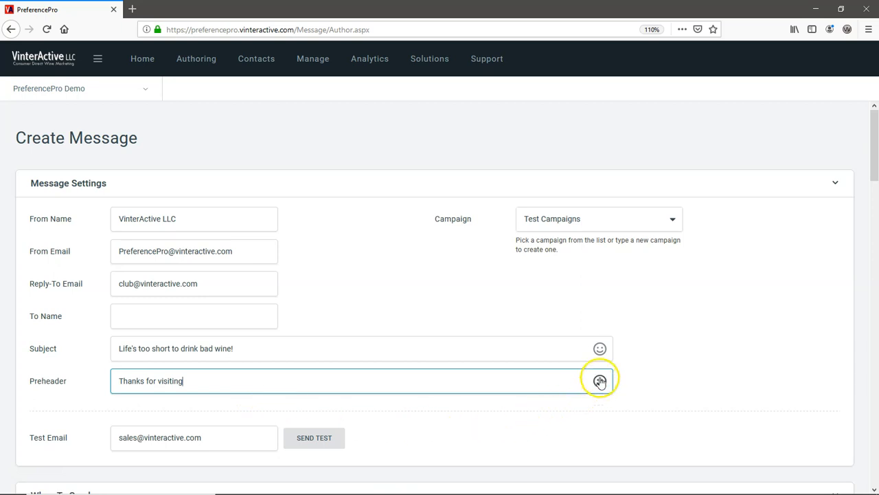
{"action": "left_click", "coordinate": [600, 381]}
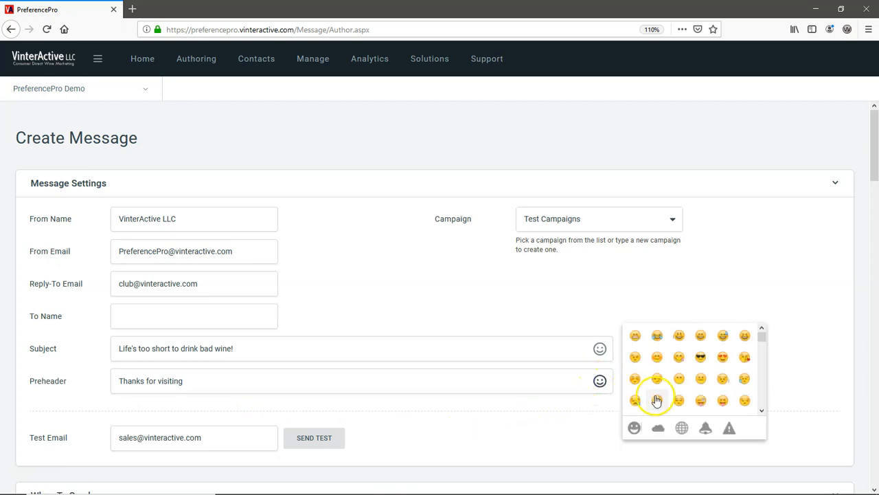
{"action": "left_click", "coordinate": [700, 356]}
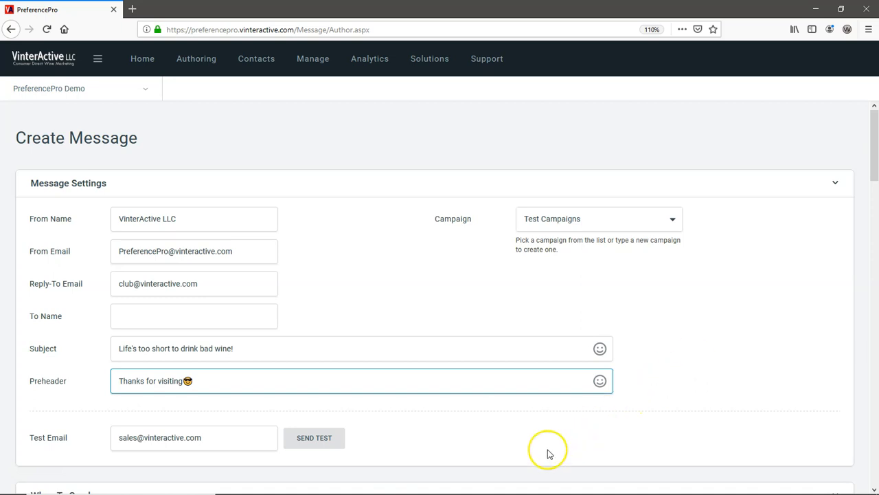
{"action": "left_click", "coordinate": [197, 437]}
{"action": "left_click_drag", "start_coordinate": [198, 438], "coordinate": [106, 427]}
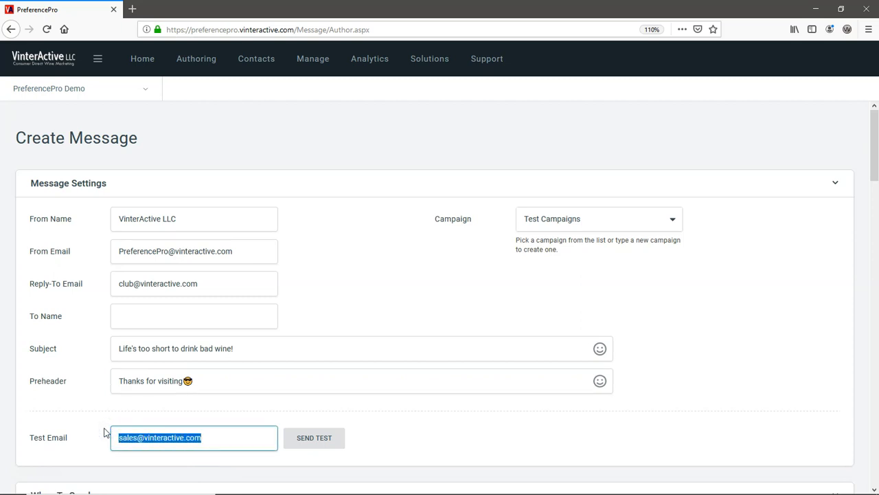
Step: Schedule sending for August 15, 2019, optimizing send time by each contact's time zone
{"action": "scroll", "coordinate": [105, 431], "scroll_direction": "down", "scroll_amount": 5}
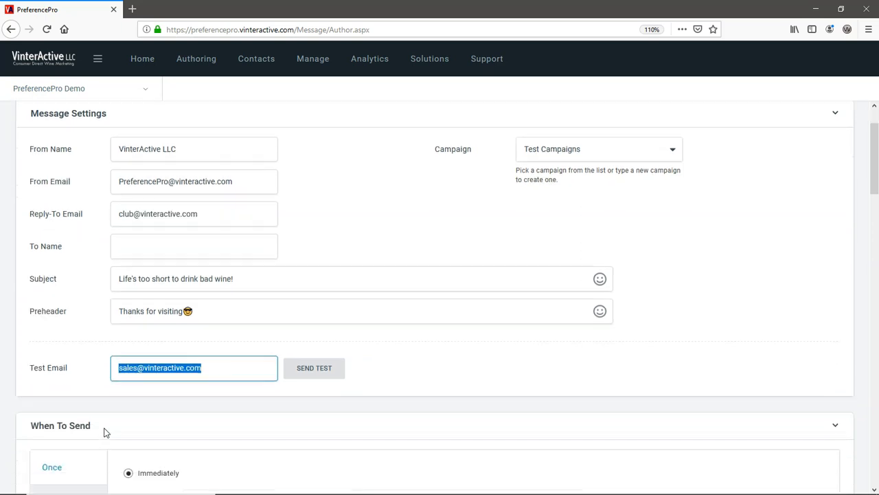
{"action": "left_click", "coordinate": [105, 432]}
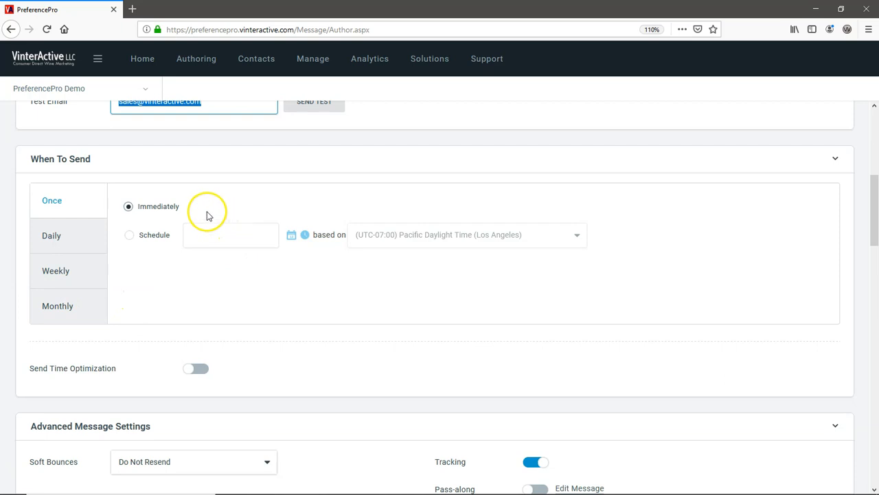
{"action": "left_click", "coordinate": [130, 235]}
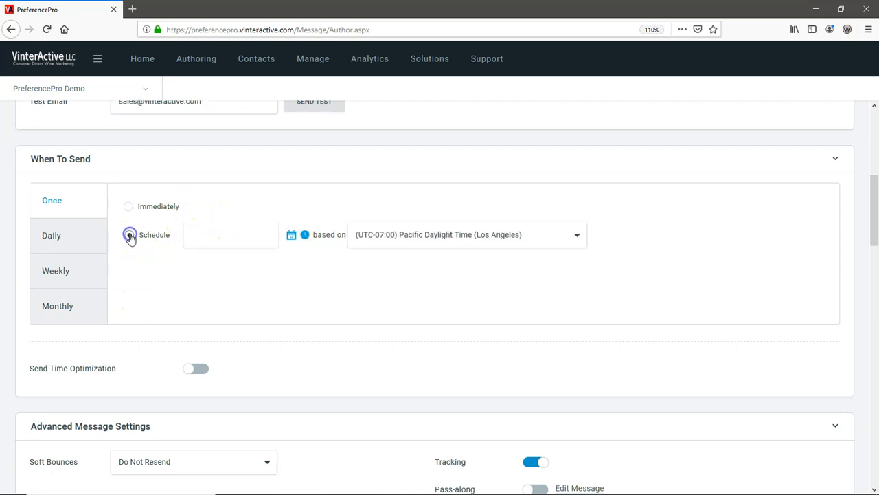
{"action": "left_click", "coordinate": [291, 236]}
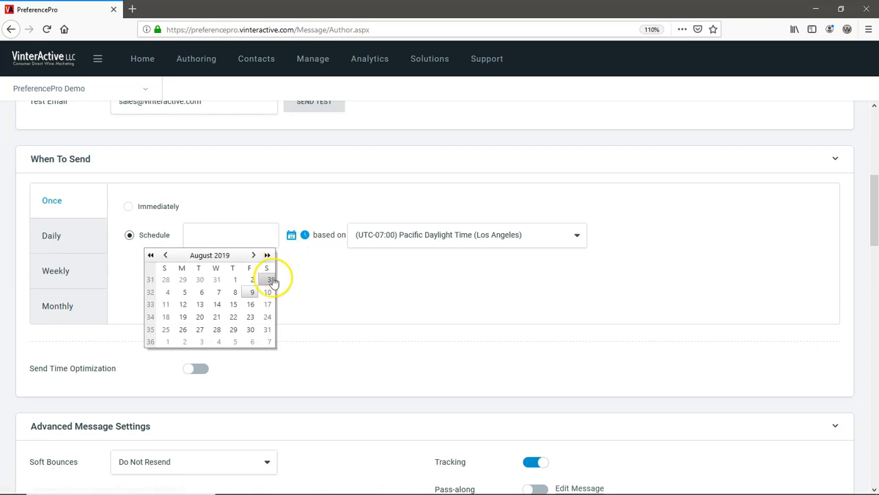
{"action": "left_click", "coordinate": [233, 305]}
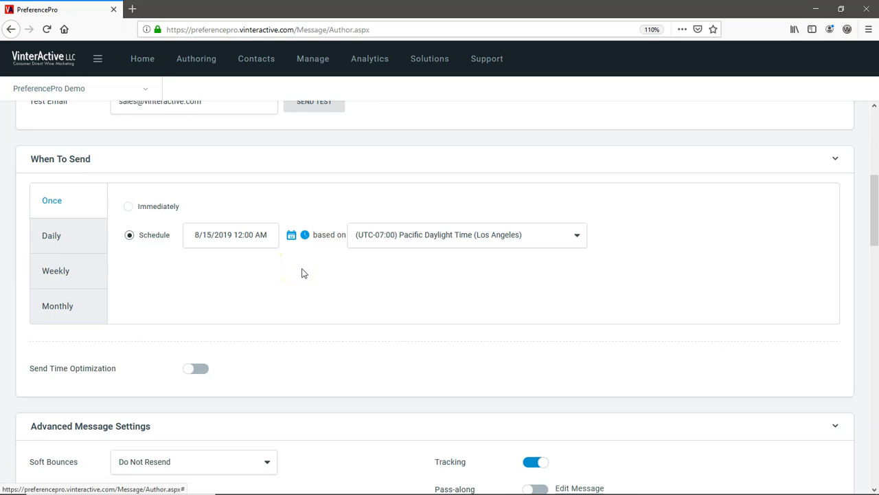
{"action": "left_click", "coordinate": [195, 368]}
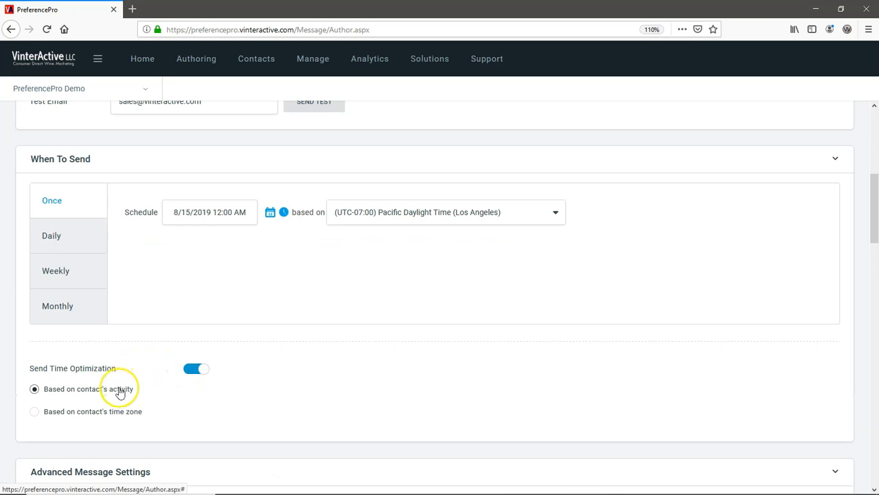
{"action": "left_click", "coordinate": [117, 413]}
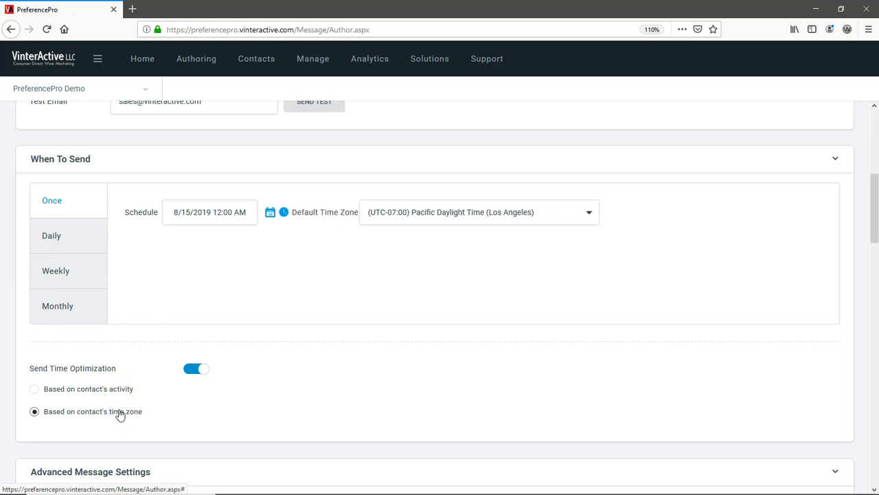
{"action": "scroll", "coordinate": [119, 414], "scroll_direction": "down", "scroll_amount": 5}
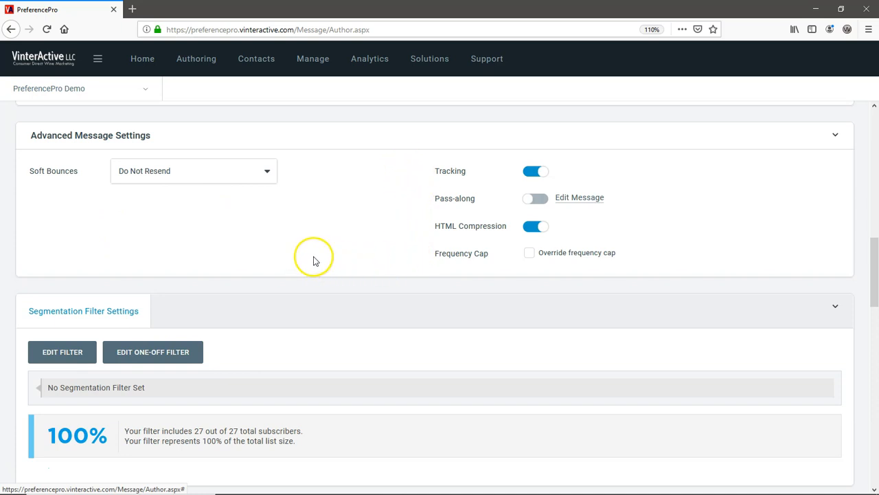
Step: In Advanced Message Settings, resend soft bounces for 7 days, override frequency cap, enable pass-along
{"action": "left_click", "coordinate": [269, 173]}
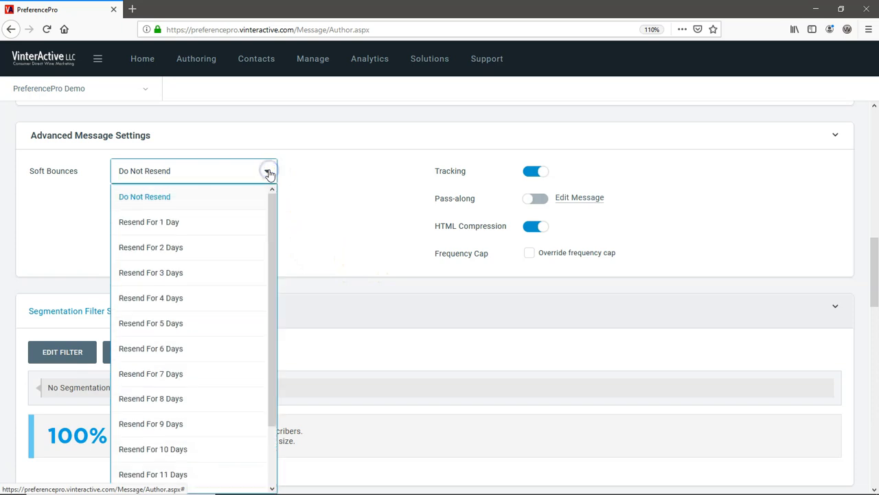
{"action": "left_click", "coordinate": [171, 373]}
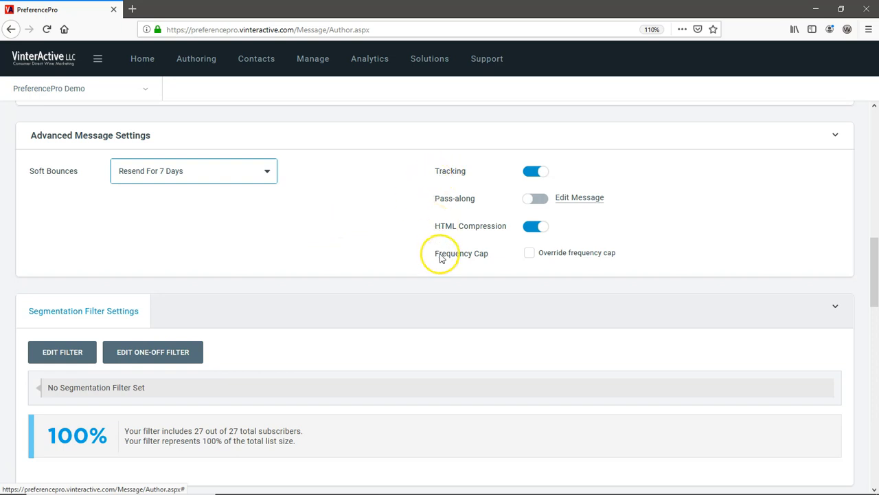
{"action": "left_click", "coordinate": [528, 254]}
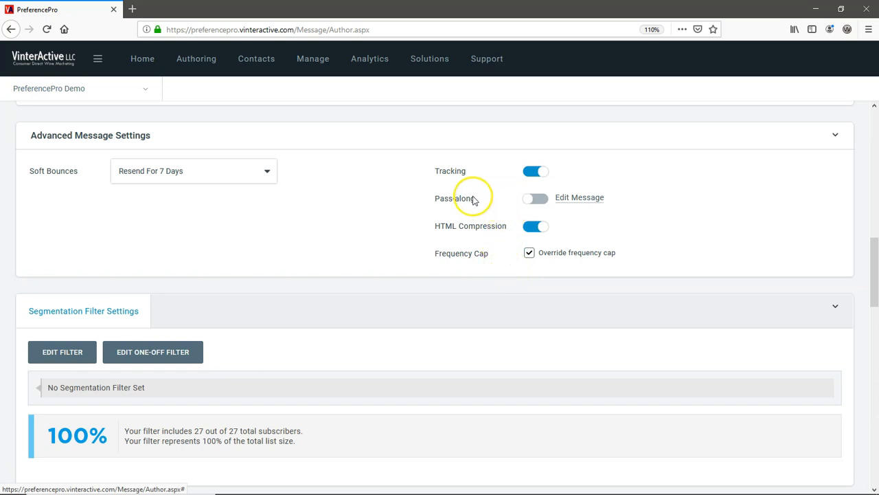
{"action": "left_click", "coordinate": [526, 202]}
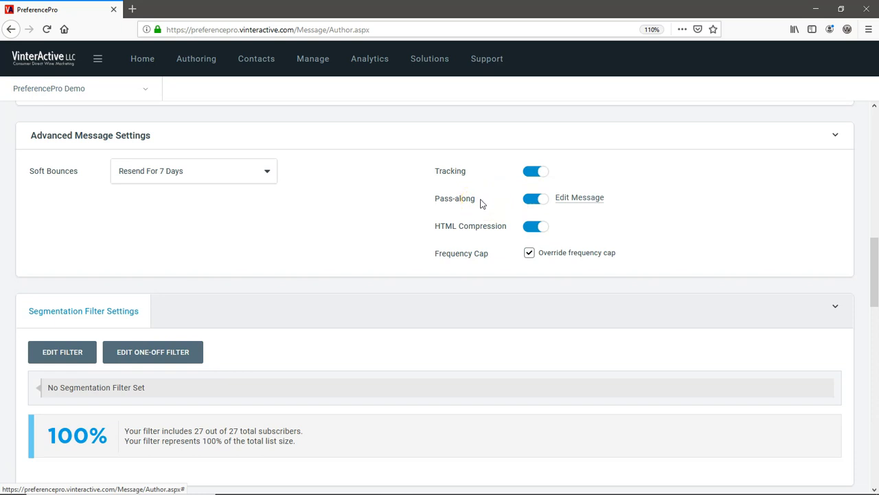
{"action": "scroll", "coordinate": [480, 203], "scroll_direction": "down", "scroll_amount": 2}
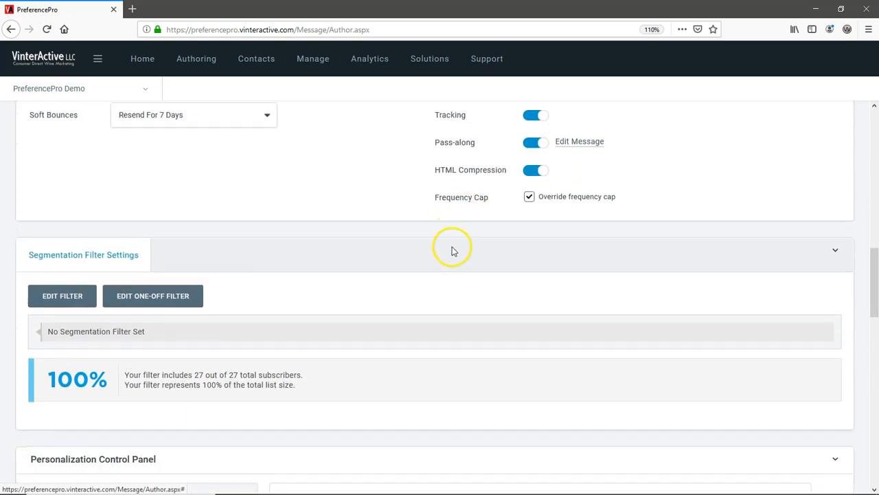
{"action": "scroll", "coordinate": [452, 250], "scroll_direction": "down", "scroll_amount": 2}
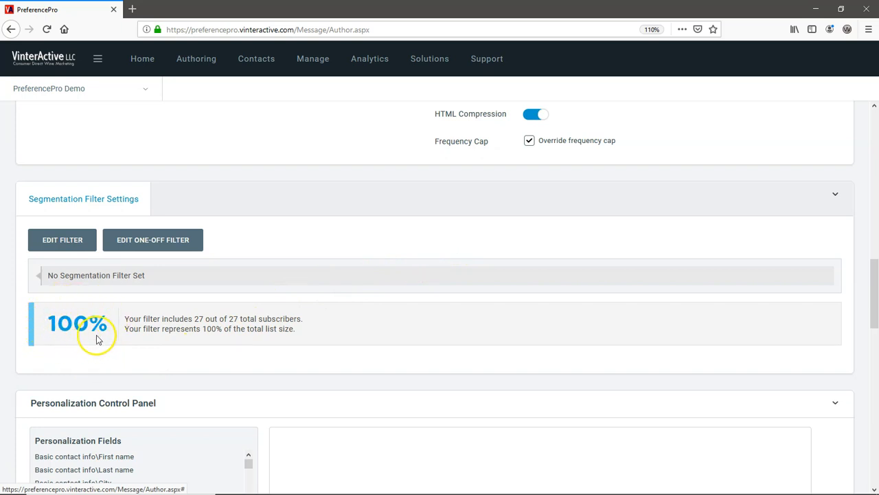
Step: Open the segmentation filter editor and browse the System Fields, Audiences and field group segment types
{"action": "left_click", "coordinate": [74, 240]}
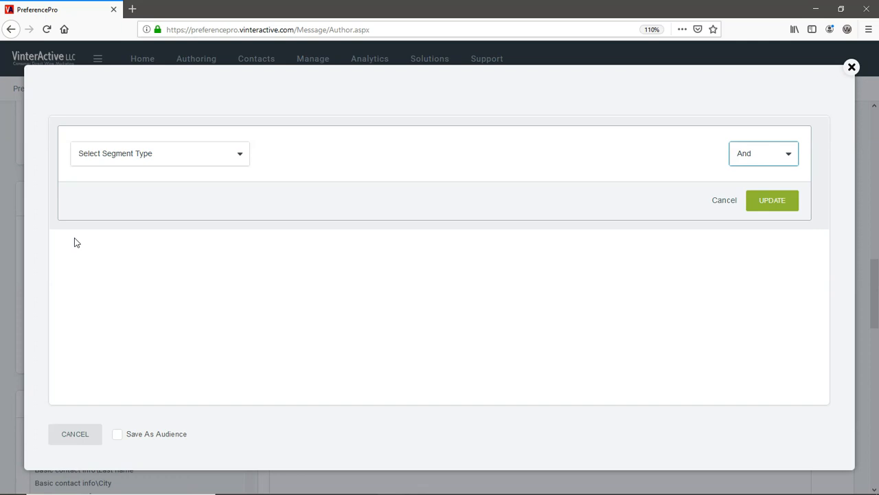
{"action": "left_click", "coordinate": [240, 154]}
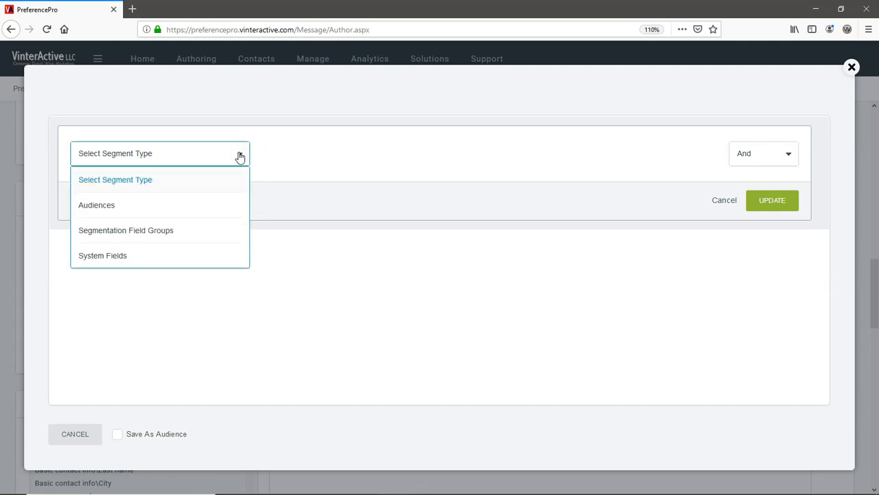
{"action": "left_click", "coordinate": [198, 256]}
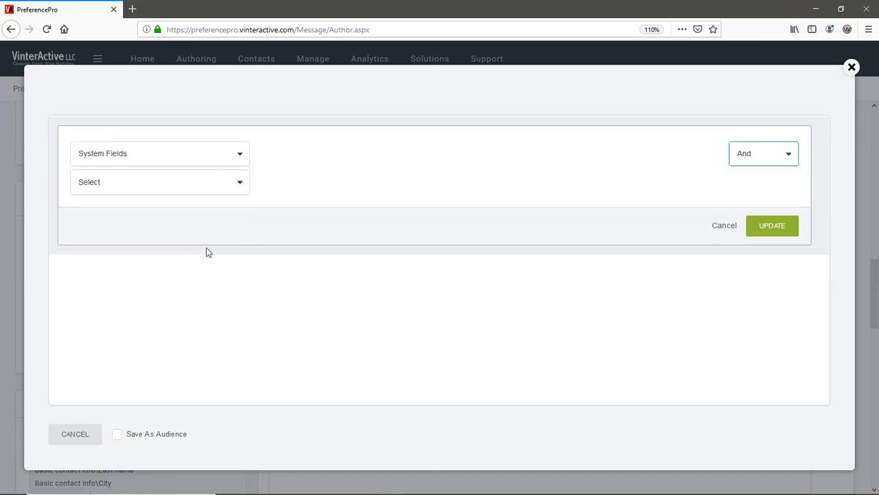
{"action": "left_click", "coordinate": [240, 183]}
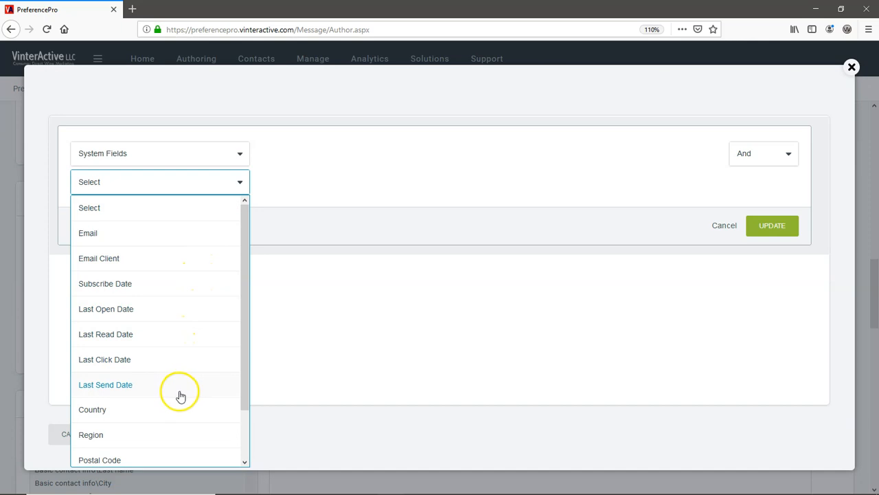
{"action": "left_click", "coordinate": [238, 156]}
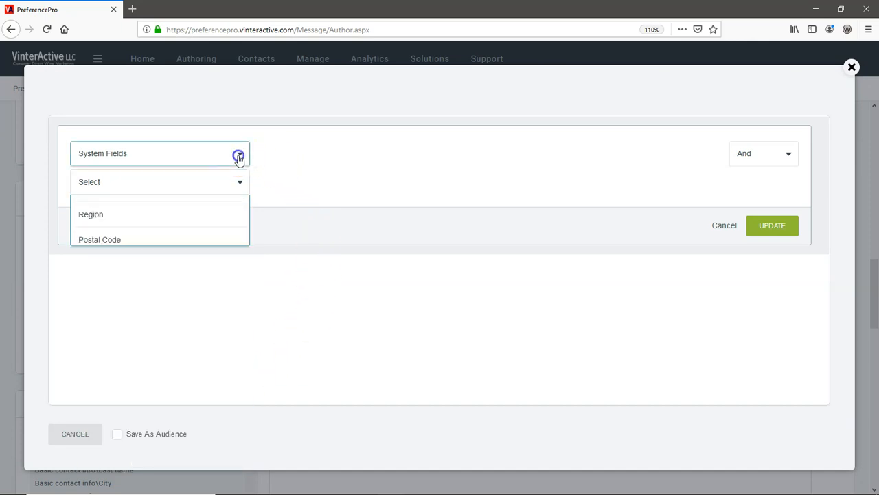
{"action": "left_click", "coordinate": [202, 205]}
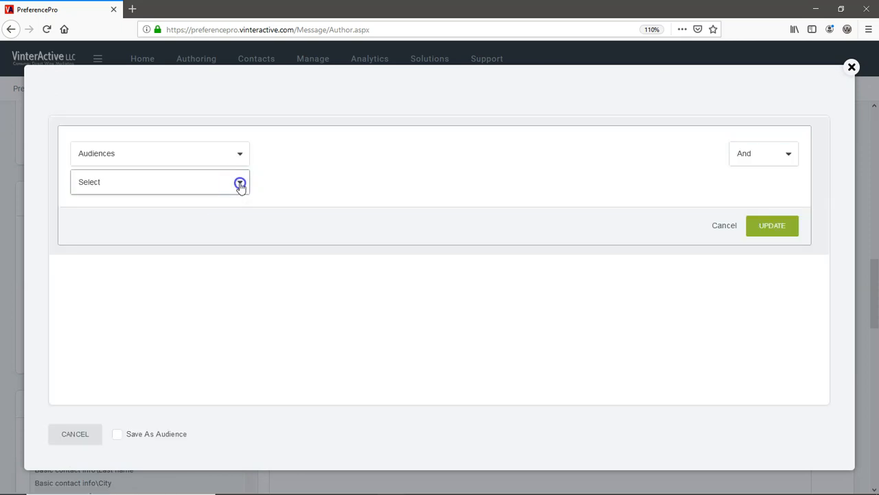
{"action": "left_click", "coordinate": [240, 185]}
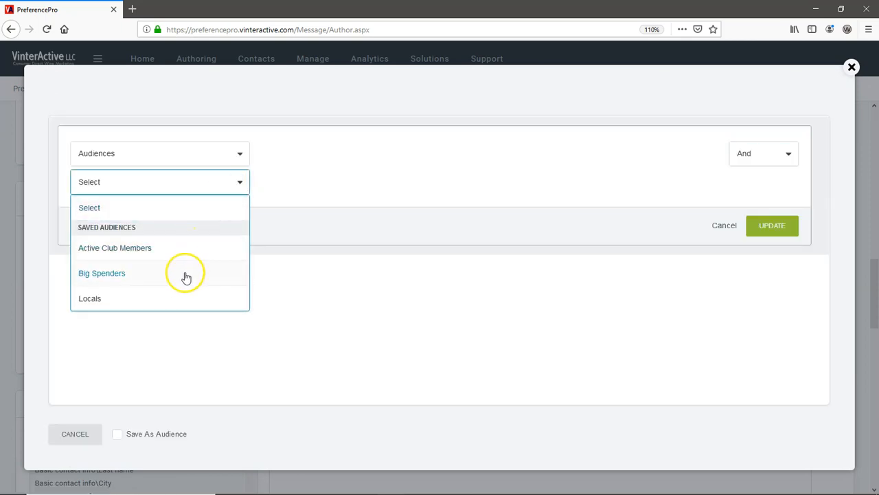
{"action": "left_click", "coordinate": [238, 154]}
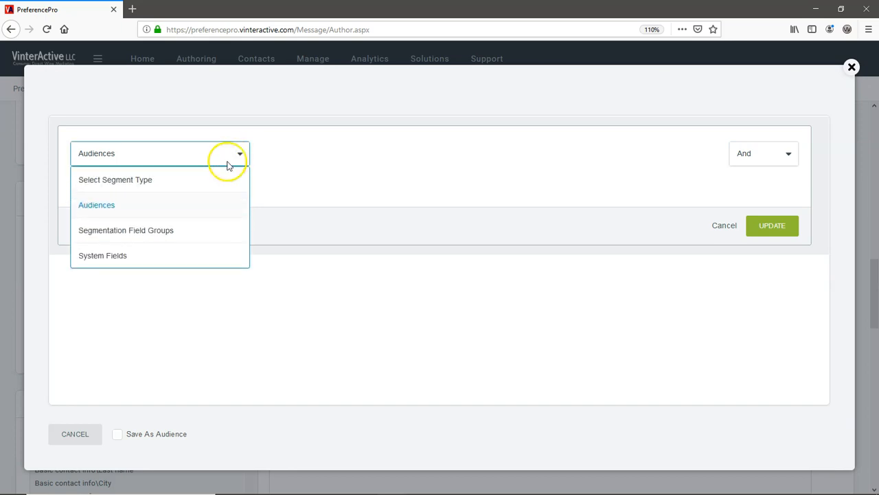
{"action": "left_click", "coordinate": [171, 230]}
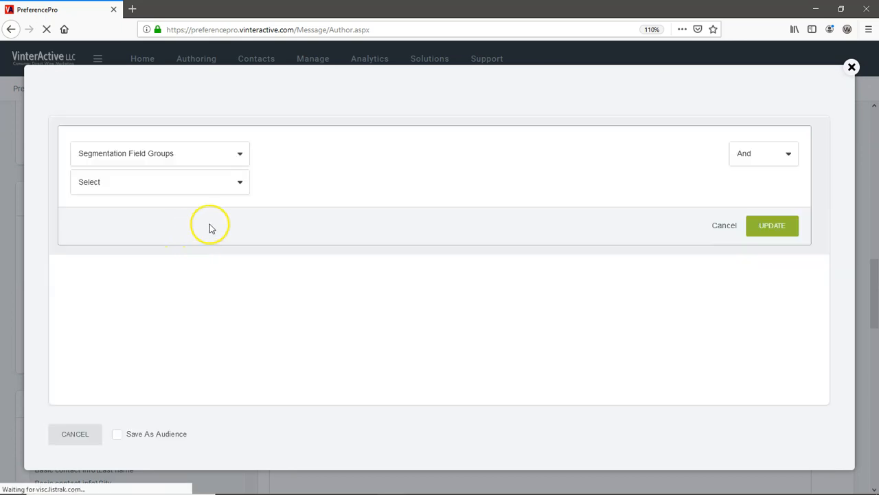
{"action": "left_click", "coordinate": [240, 182]}
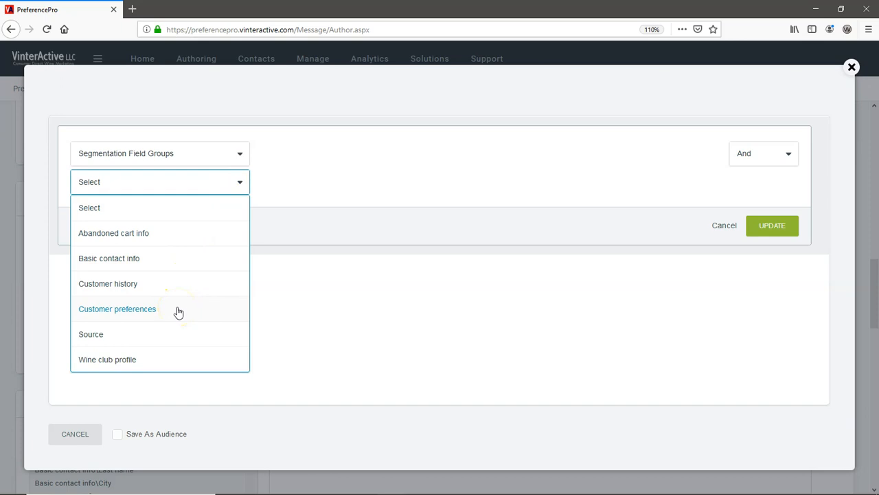
{"action": "left_click", "coordinate": [353, 324]}
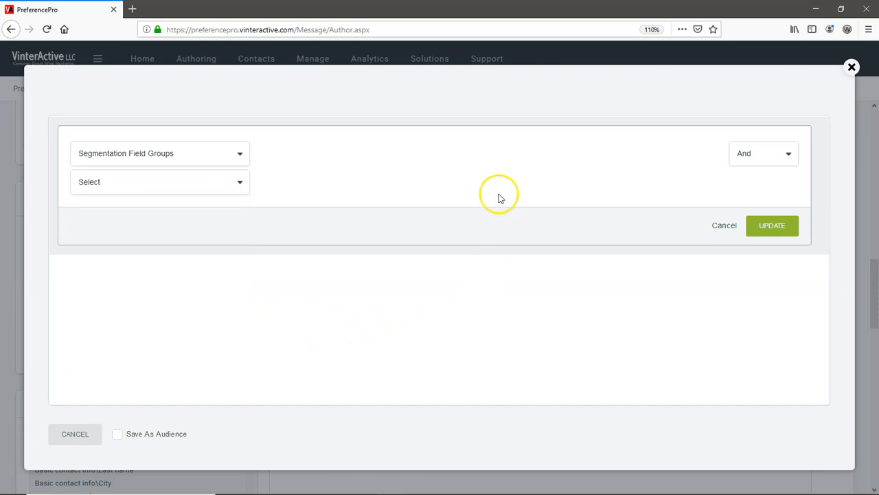
Step: Set the condition to the Active Club Members audience (Wine club status Equals Active)
{"action": "left_click", "coordinate": [241, 154]}
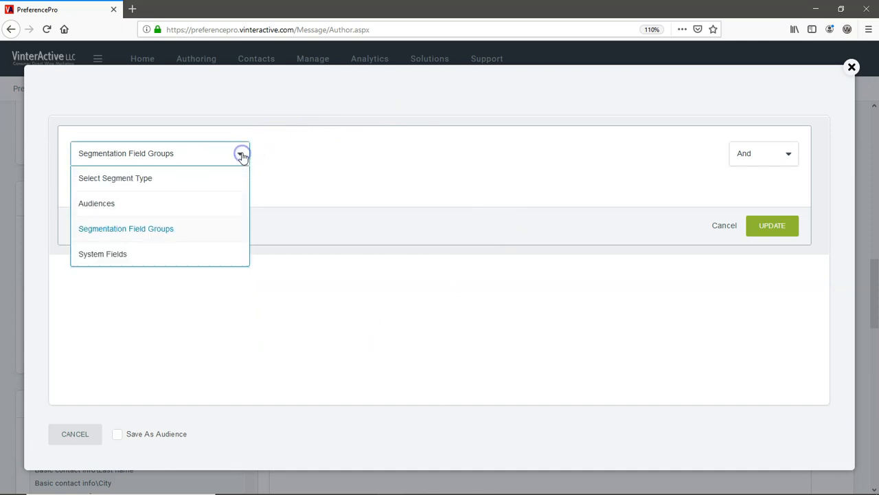
{"action": "left_click", "coordinate": [188, 203]}
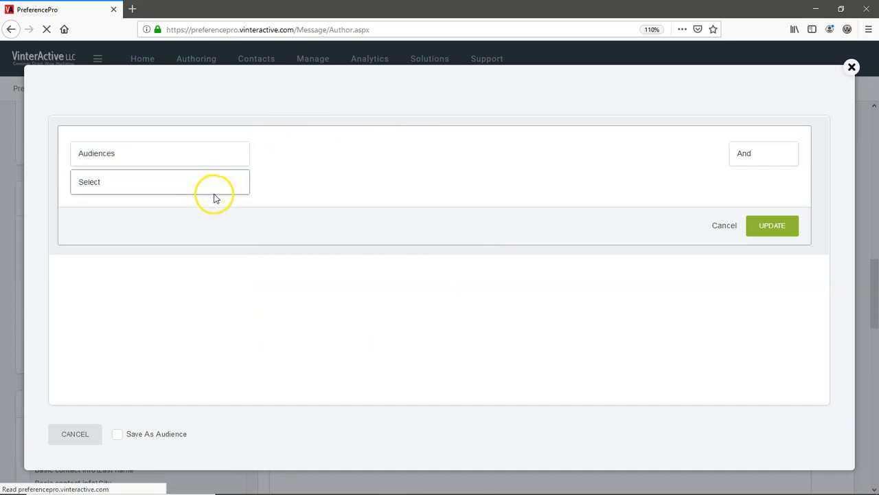
{"action": "left_click", "coordinate": [239, 183]}
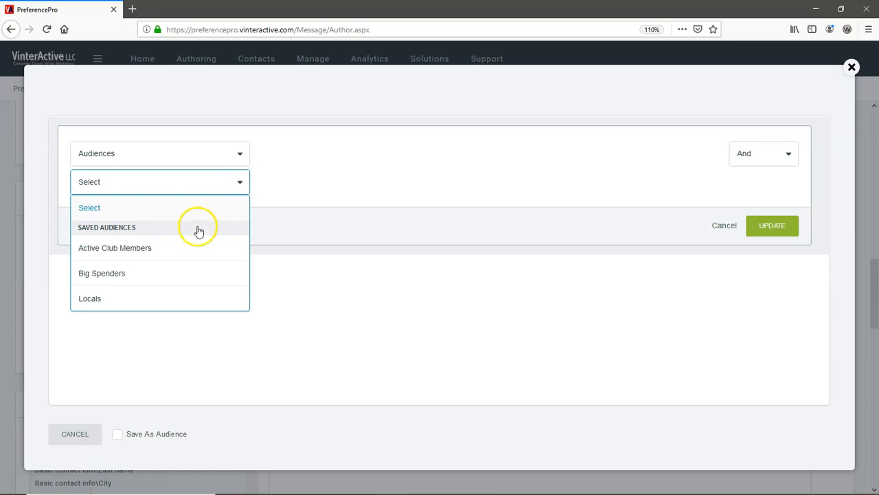
{"action": "left_click", "coordinate": [186, 249]}
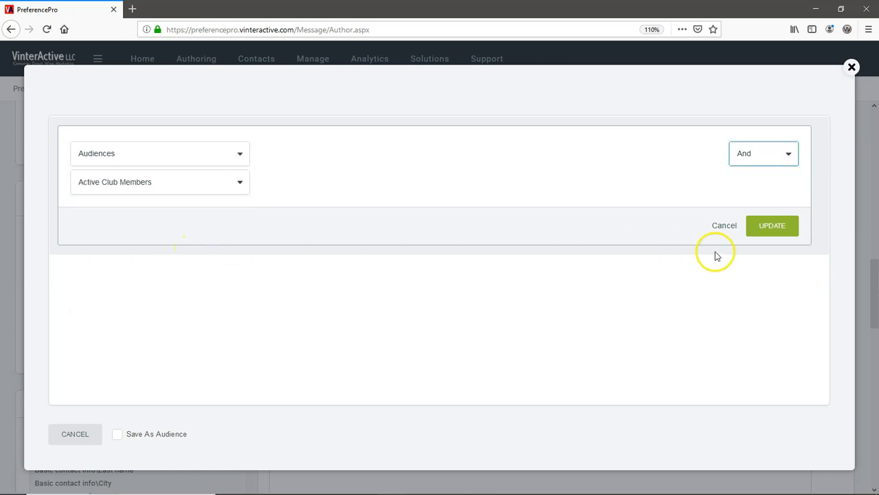
{"action": "left_click", "coordinate": [765, 230]}
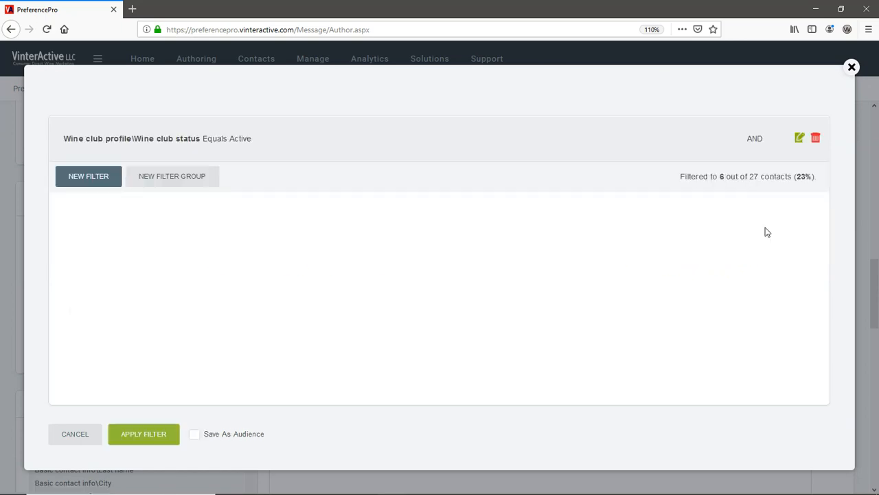
Step: Add a second filter using the Big Spenders audience (Customer lifetime value greater than 500)
{"action": "left_click", "coordinate": [90, 178]}
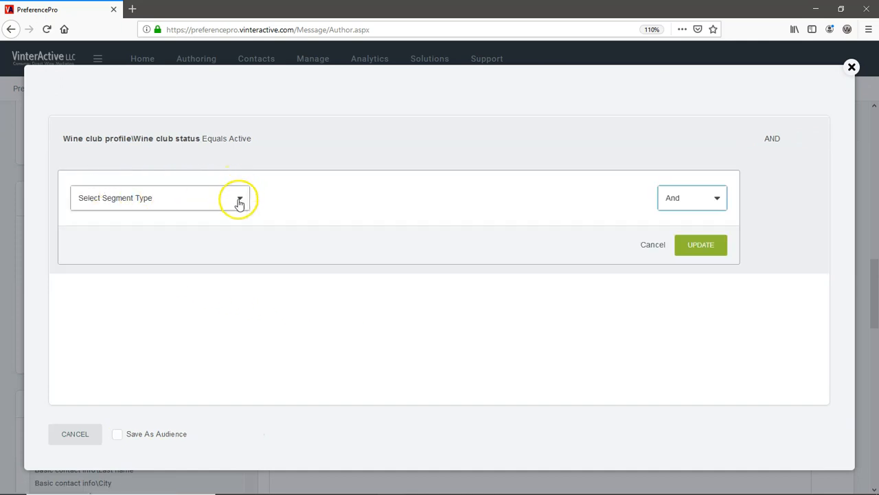
{"action": "left_click", "coordinate": [237, 199]}
{"action": "left_click", "coordinate": [182, 248]}
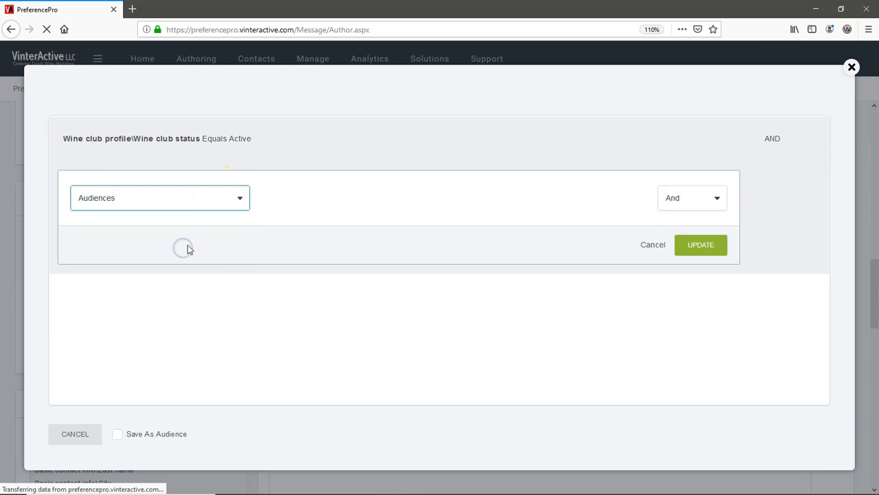
{"action": "left_click", "coordinate": [239, 227]}
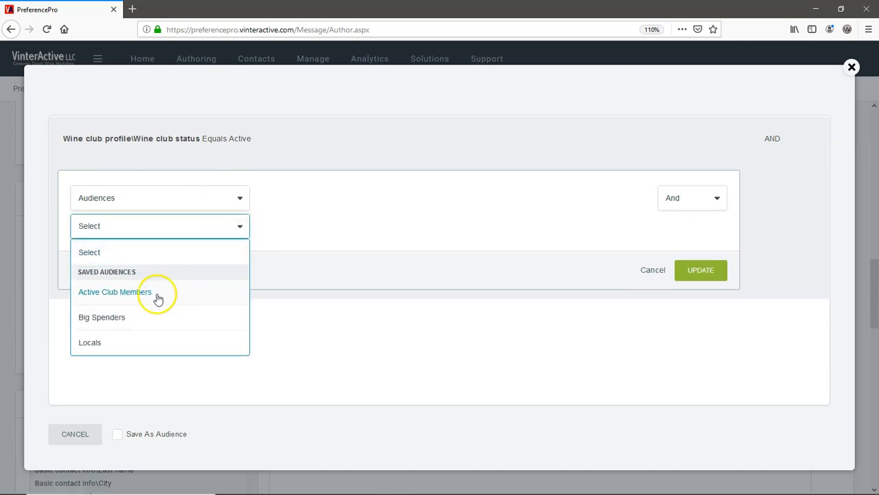
{"action": "left_click", "coordinate": [123, 318]}
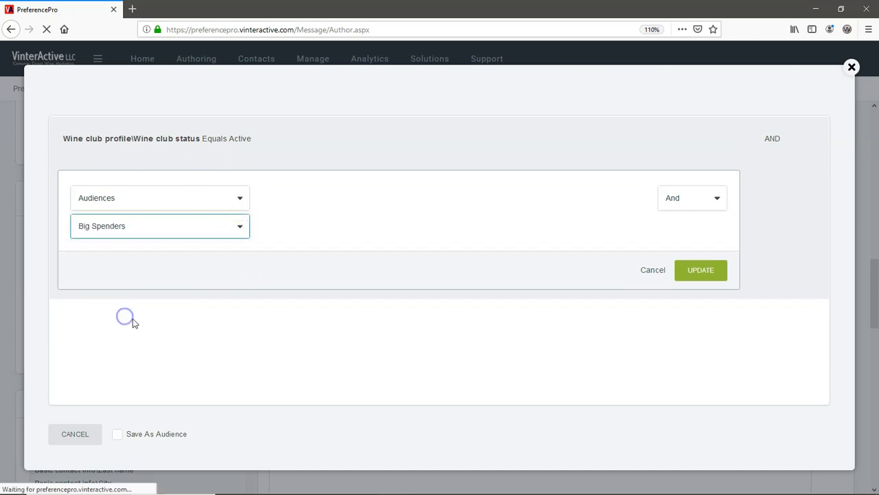
{"action": "left_click", "coordinate": [699, 271]}
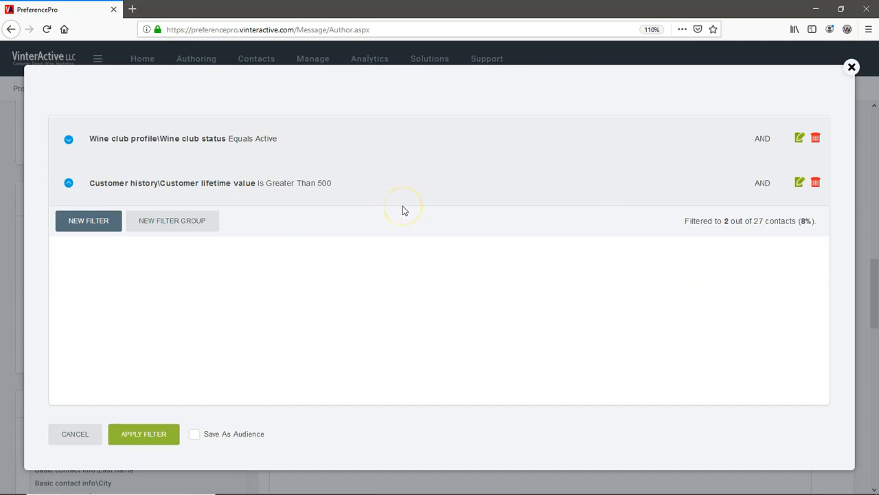
Step: Apply the Active club AND lifetime value over 500 filter, reaching 2 of 27 subscribers
{"action": "left_click", "coordinate": [146, 435]}
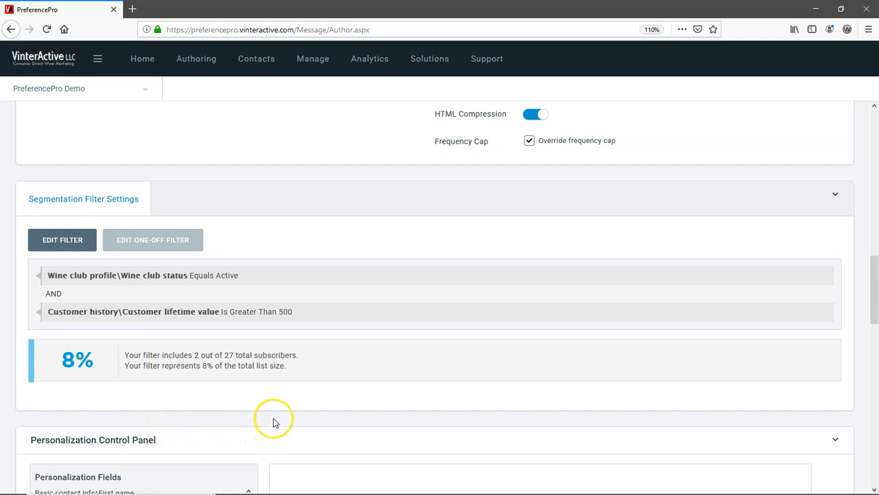
{"action": "scroll", "coordinate": [343, 419], "scroll_direction": "down", "scroll_amount": 4}
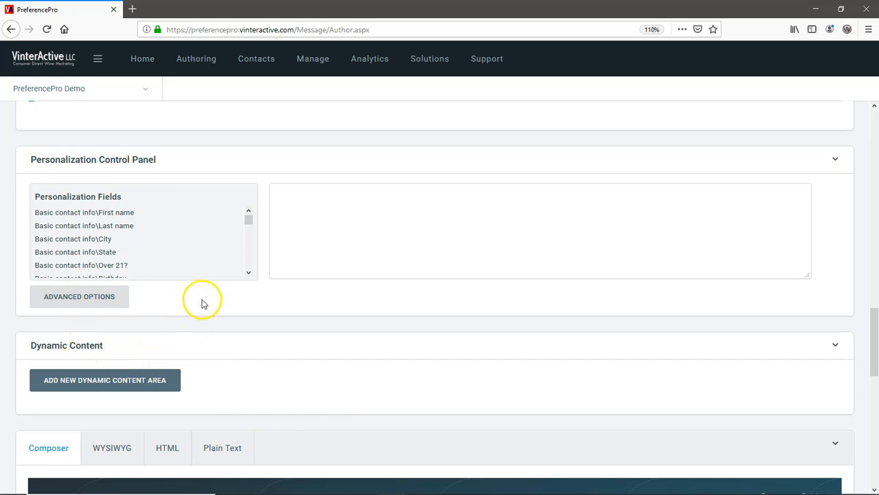
Step: Insert First name and Last name personalization tags and select the generated tag text
{"action": "left_click", "coordinate": [110, 215]}
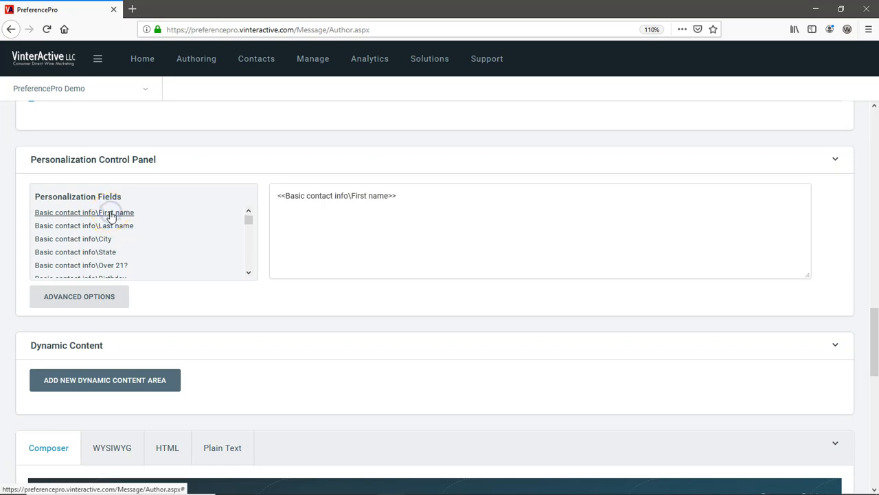
{"action": "left_click", "coordinate": [111, 228]}
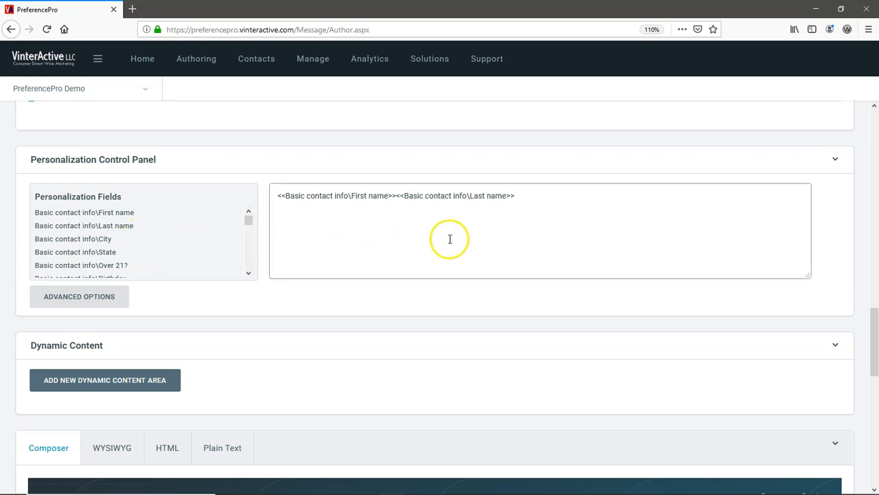
{"action": "left_click", "coordinate": [531, 195]}
{"action": "left_click_drag", "start_coordinate": [494, 195], "coordinate": [274, 190]}
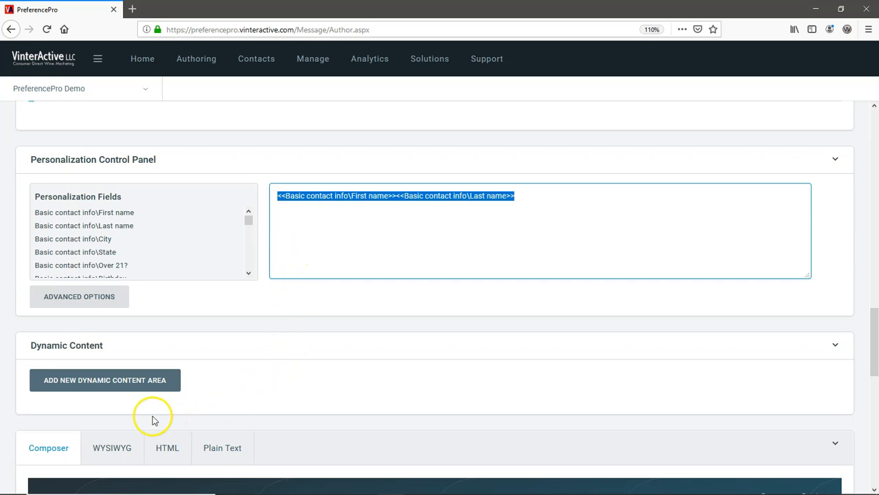
{"action": "left_click", "coordinate": [119, 379]}
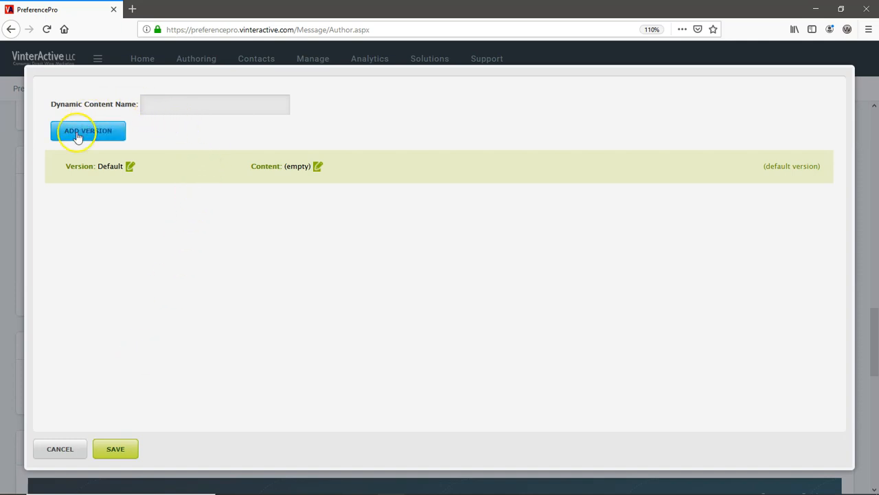
Step: Name the dynamic content area 'Special Offers' and save a new 'Wine Club' version
{"action": "left_click", "coordinate": [171, 103]}
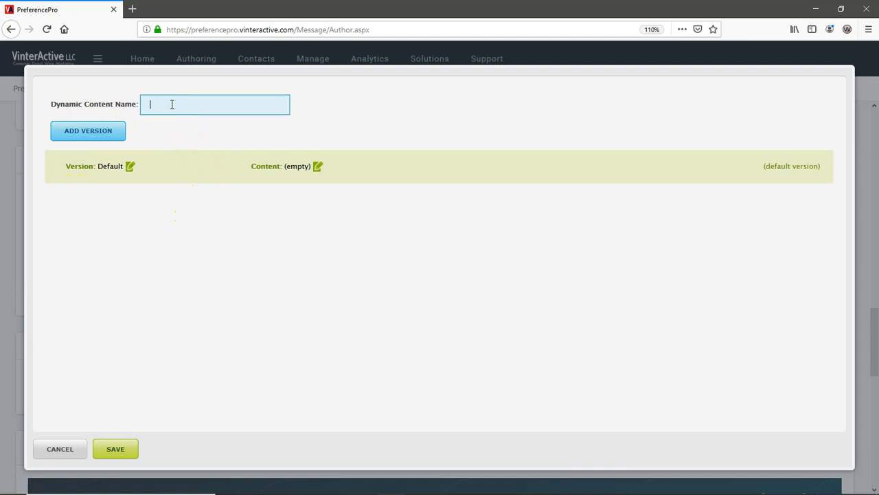
{"action": "type", "text": "S"}
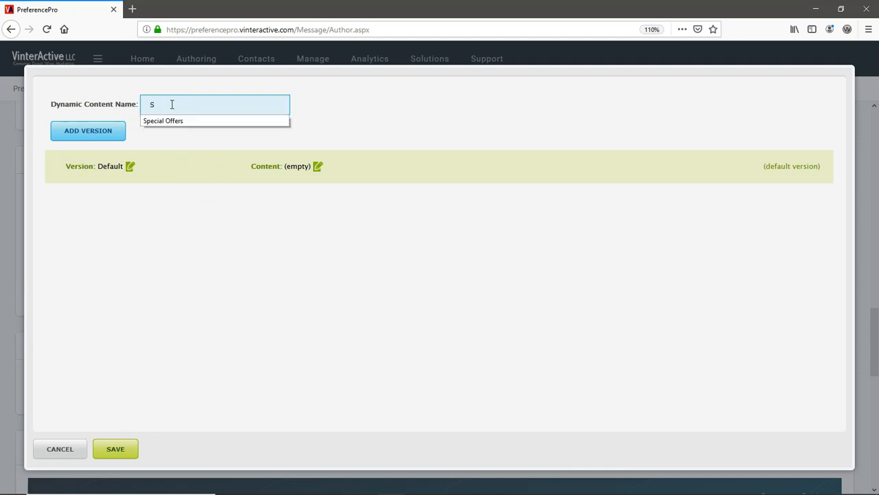
{"action": "left_click", "coordinate": [164, 121]}
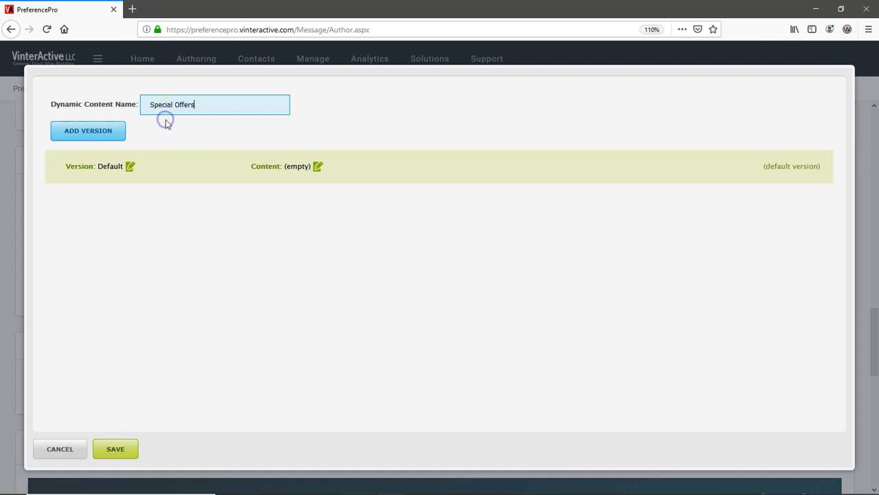
{"action": "left_click", "coordinate": [101, 134]}
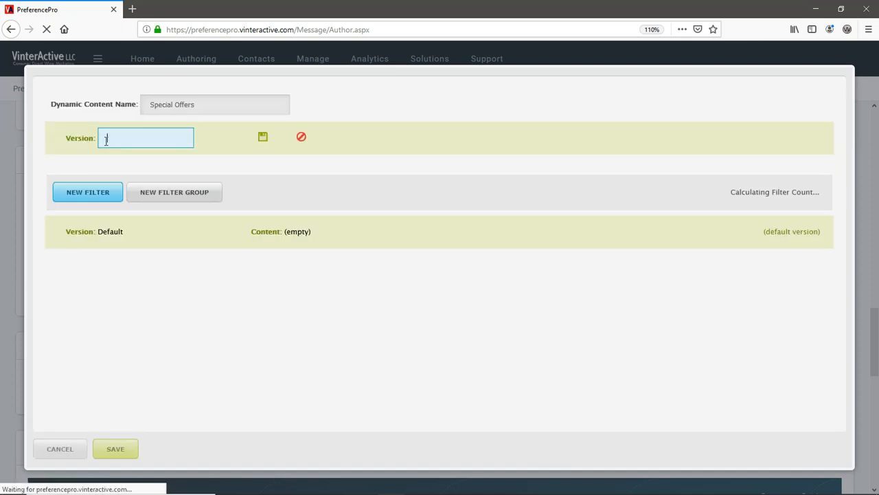
{"action": "left_click", "coordinate": [124, 144]}
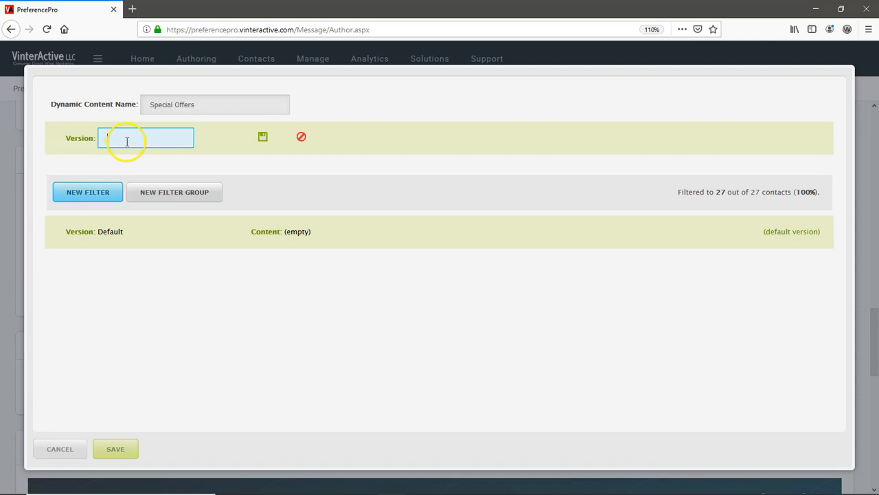
{"action": "type", "text": "W"}
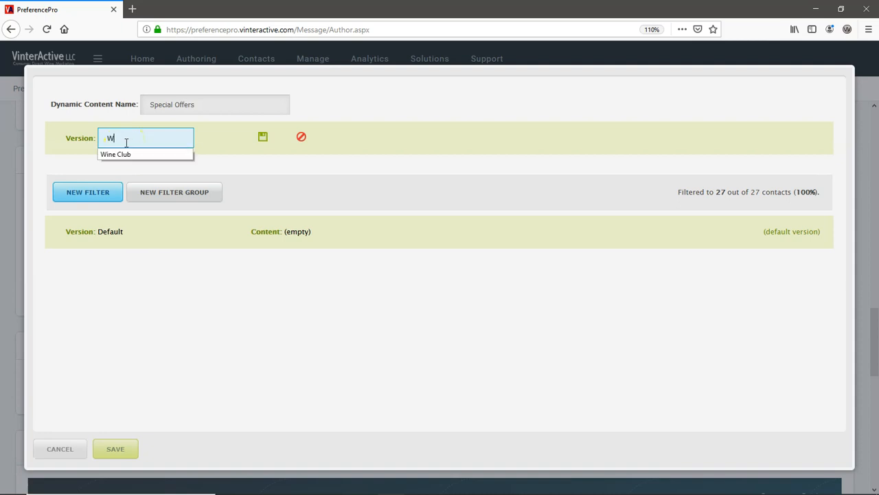
{"action": "left_click", "coordinate": [122, 153]}
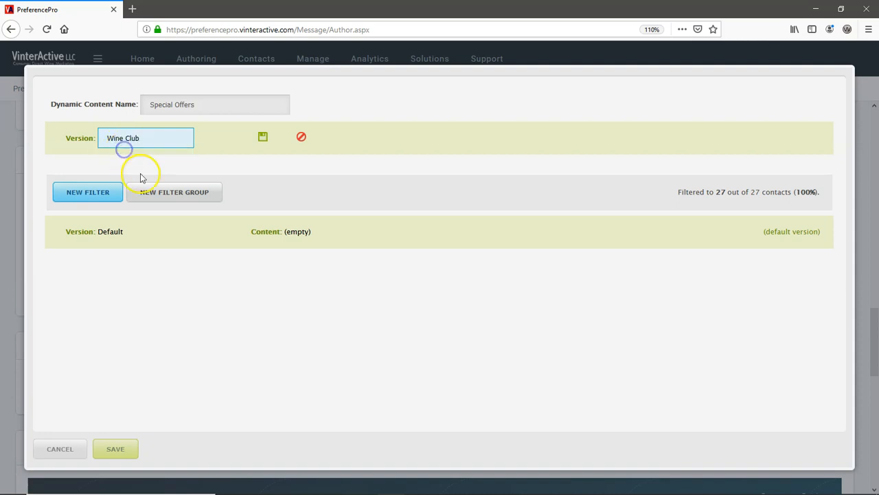
{"action": "left_click", "coordinate": [263, 138]}
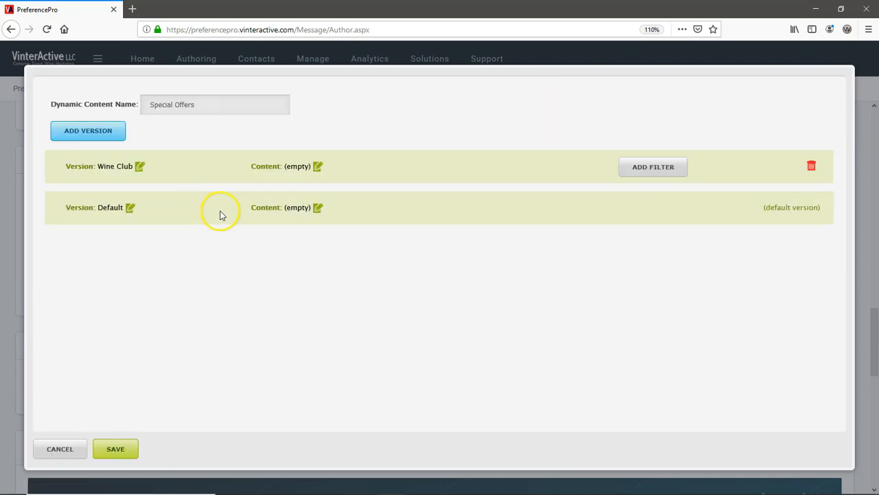